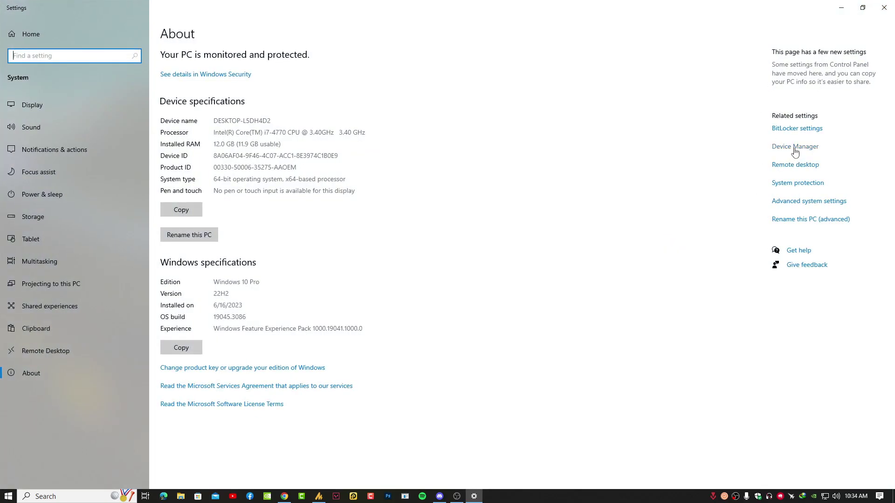
- Open the Realtek PCIe GBE Family Controller's properties from Device Manager's Network adapters list
{"action": "left_click", "coordinate": [795, 146]}
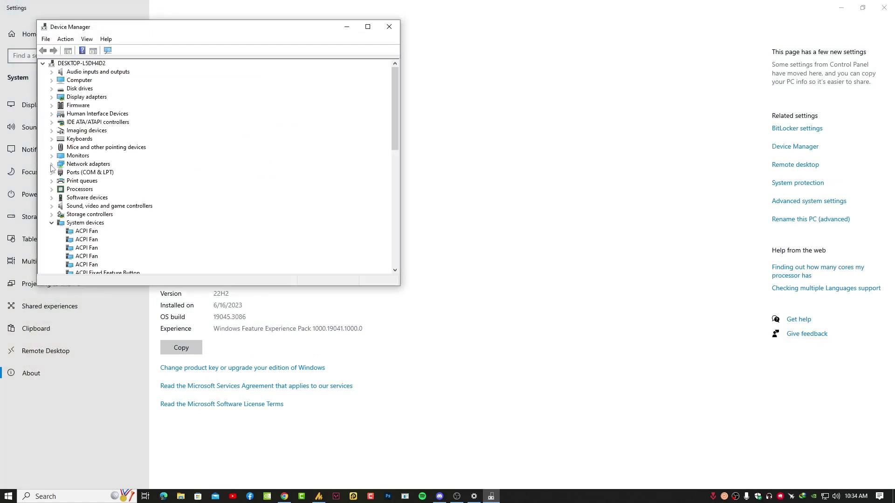
{"action": "left_click", "coordinate": [52, 164]}
{"action": "left_click", "coordinate": [123, 172]}
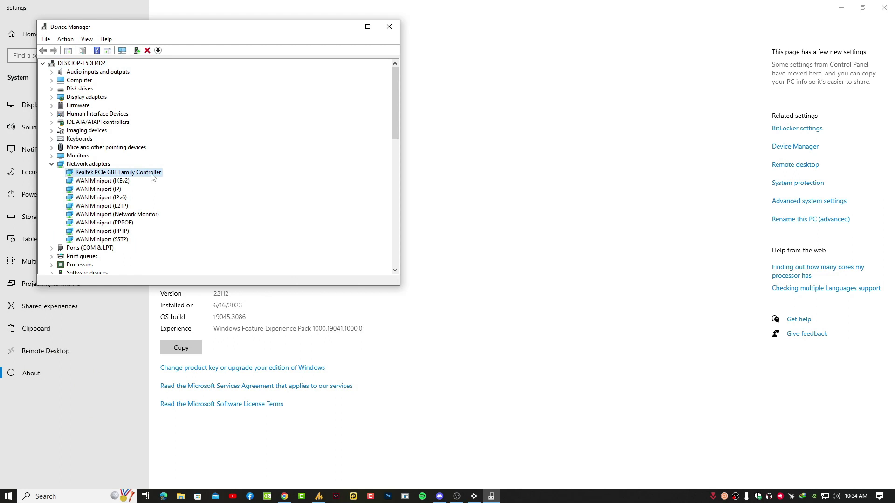
{"action": "right_click", "coordinate": [143, 176]}
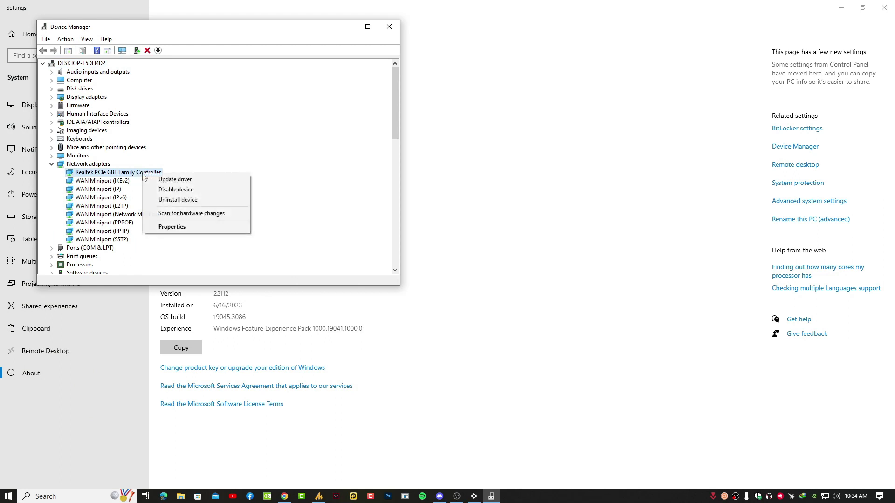
{"action": "left_click", "coordinate": [189, 228]}
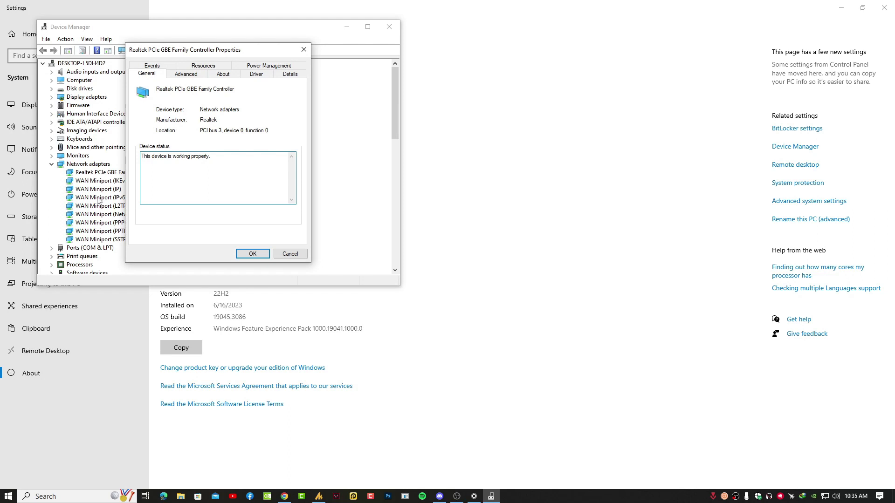
{"action": "left_click_drag", "start_coordinate": [196, 51], "coordinate": [281, 62]}
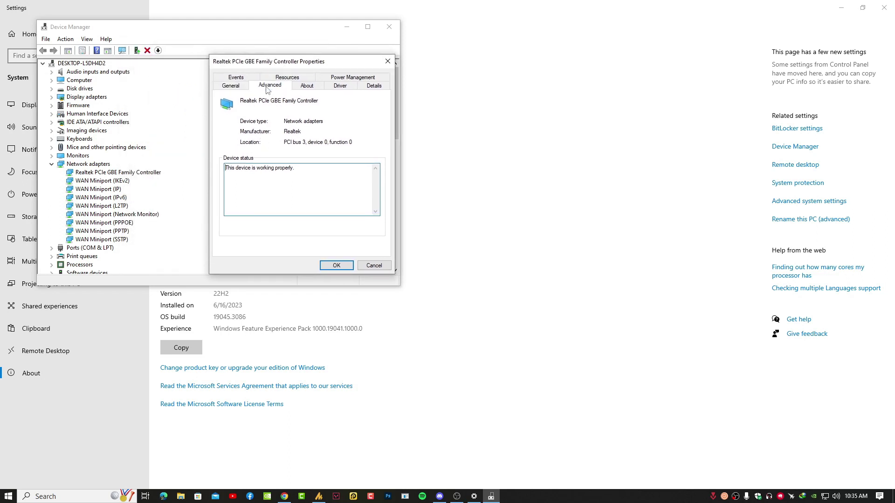
- Set Energy Efficient Ethernet to Disabled on the Advanced tab and confirm with OK
{"action": "left_click", "coordinate": [268, 86]}
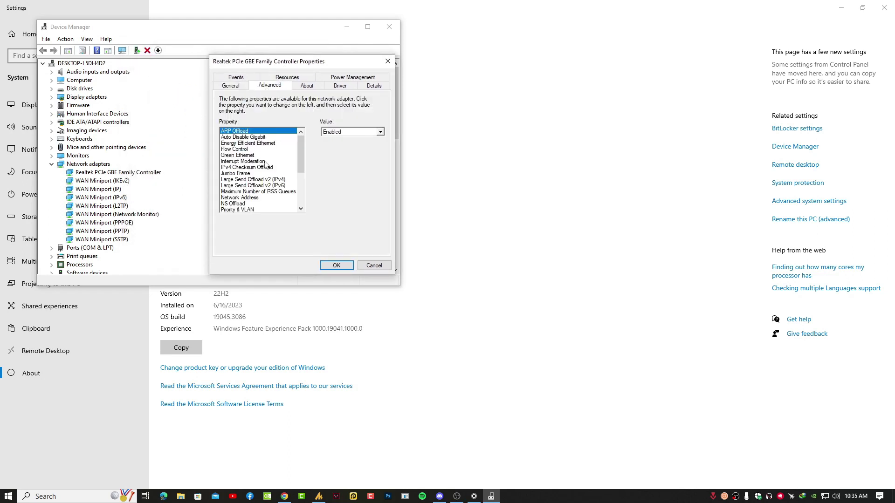
{"action": "left_click", "coordinate": [247, 143]}
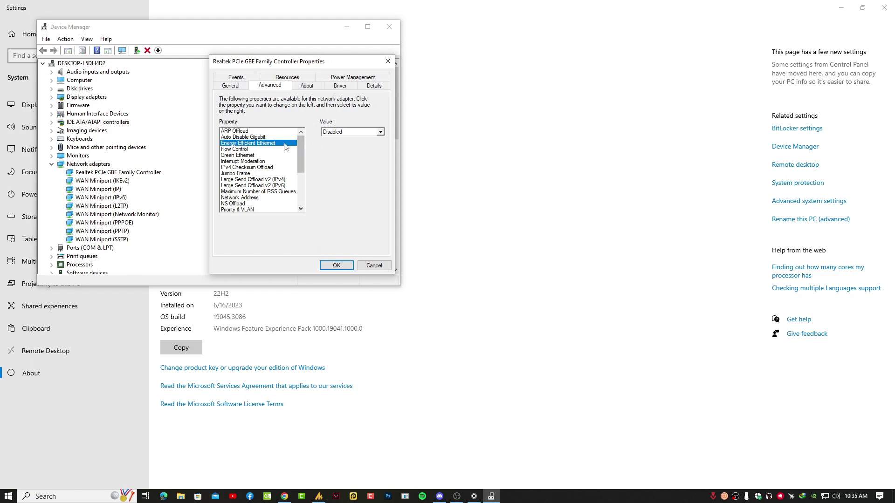
{"action": "left_click", "coordinate": [380, 132]}
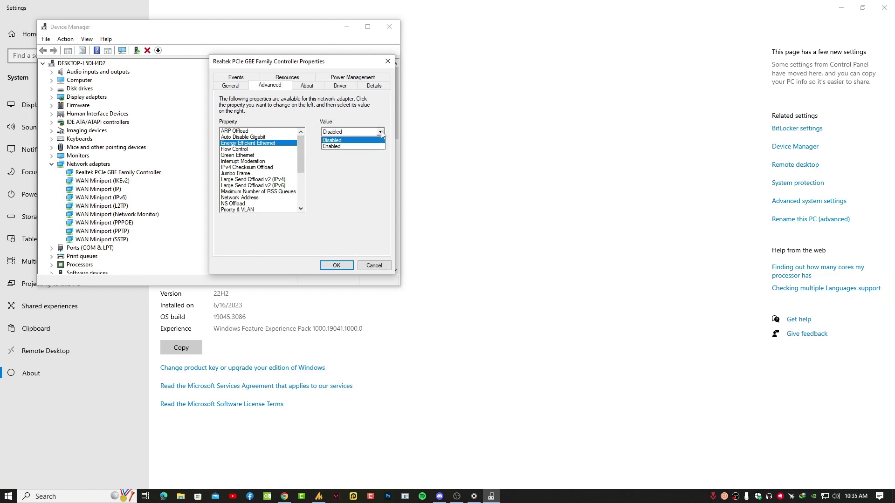
{"action": "left_click", "coordinate": [340, 139]}
{"action": "left_click", "coordinate": [337, 265]}
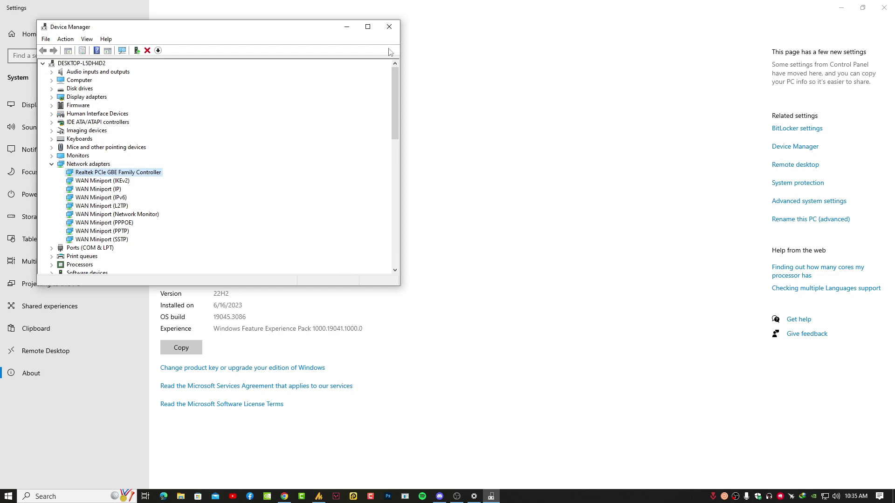
- Close Device Manager and then the Settings About page
{"action": "left_click", "coordinate": [389, 27]}
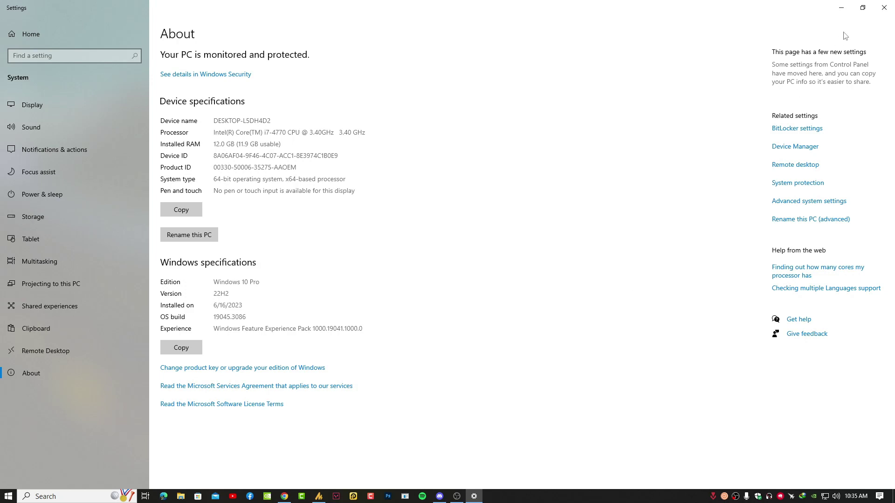
{"action": "left_click", "coordinate": [883, 9]}
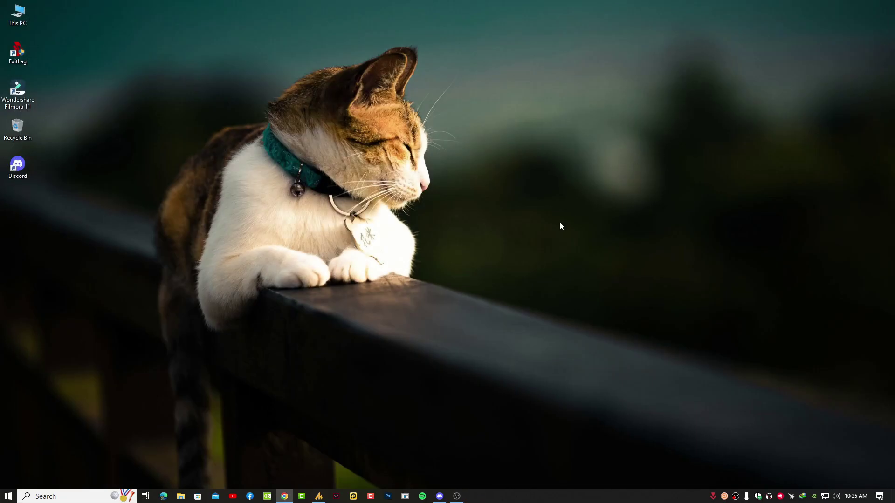